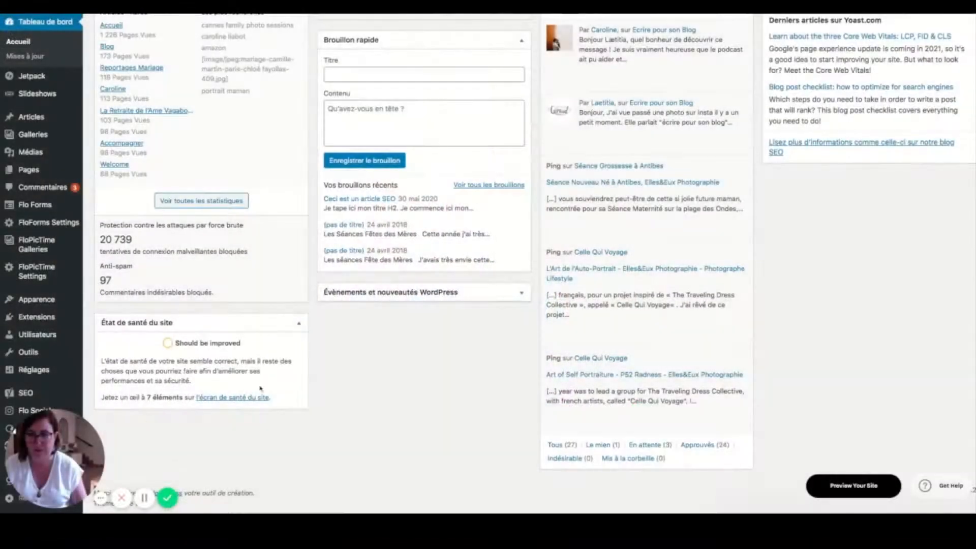
Open the Flotheme Style settings and display the color schemes.
drag(17, 460, 199, 461)
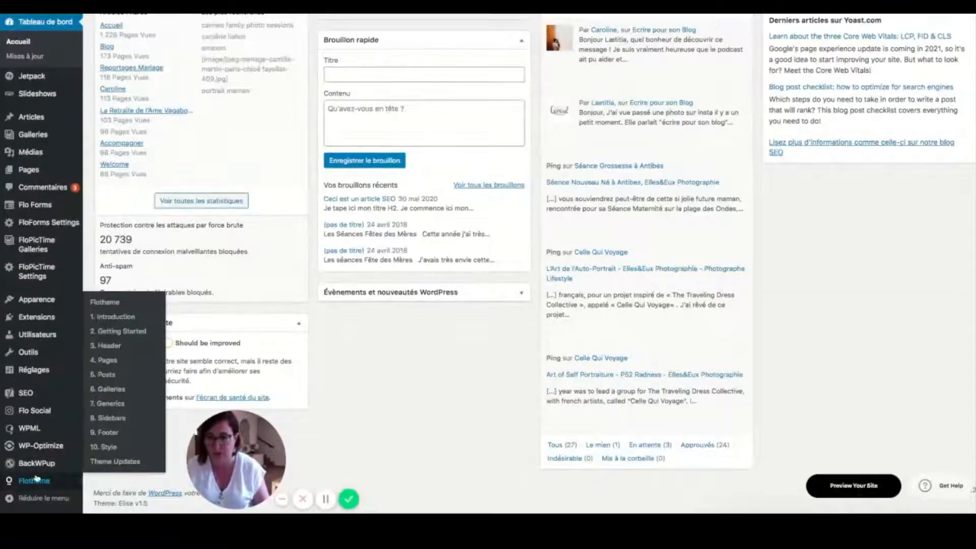
mouse_move(41, 486)
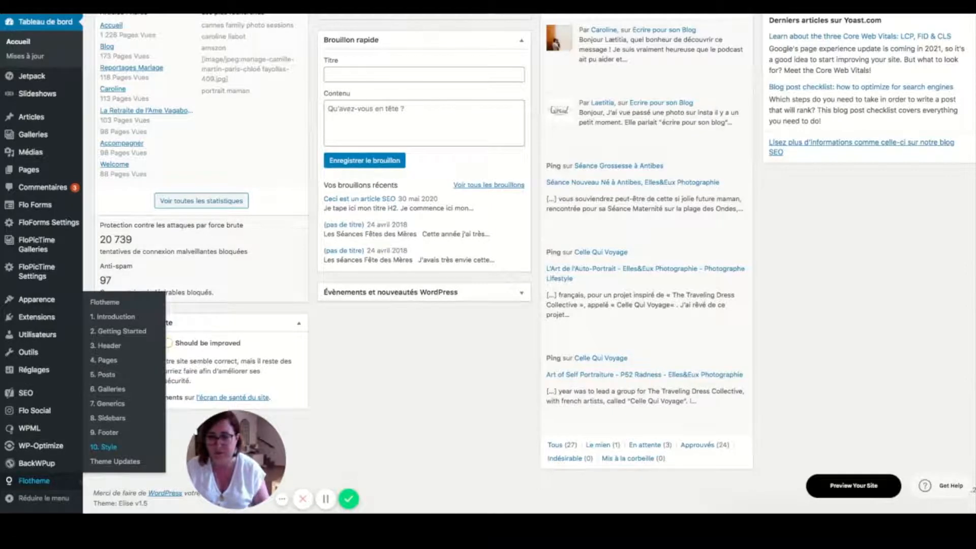
click(104, 448)
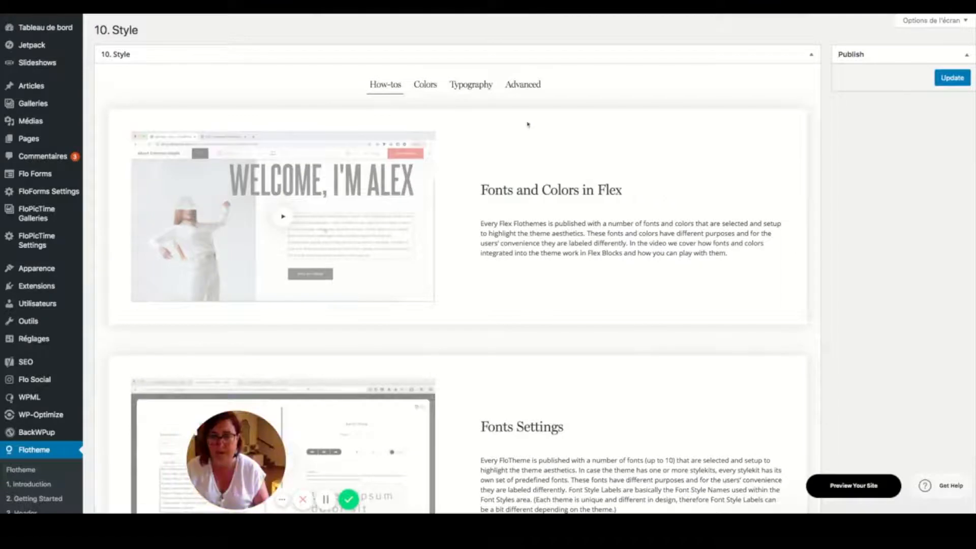
click(427, 87)
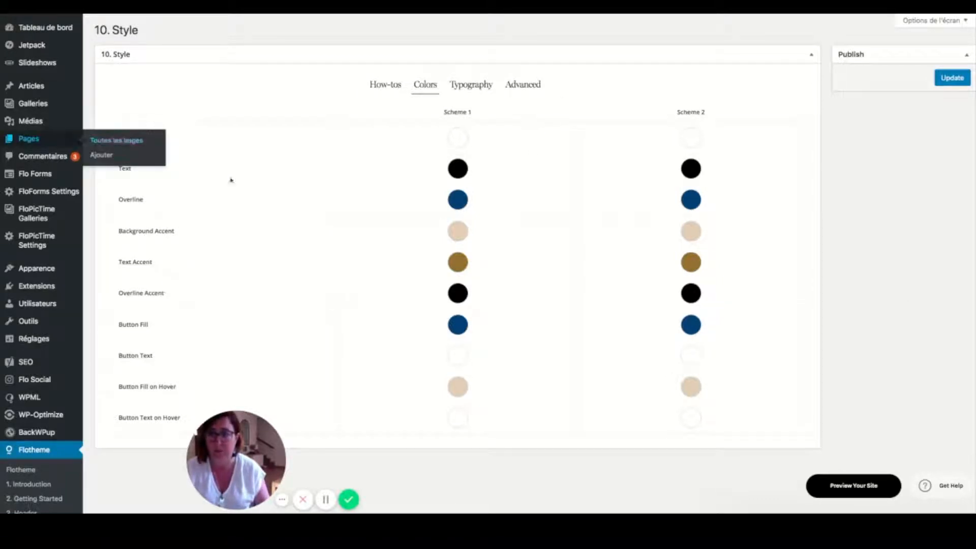
Check the Background colors of Schemes 1 and 2 and the Text color of Scheme 1, and save the style settings.
click(464, 138)
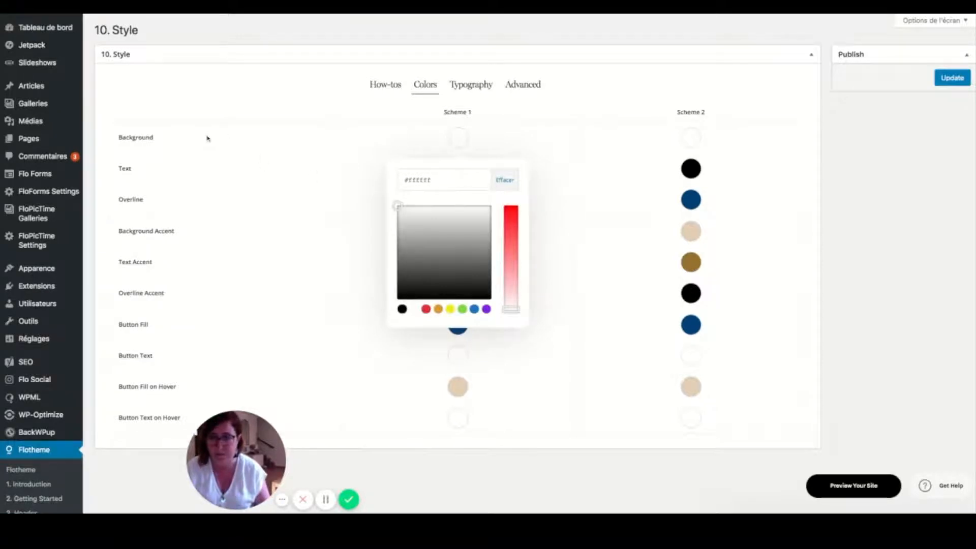
click(444, 182)
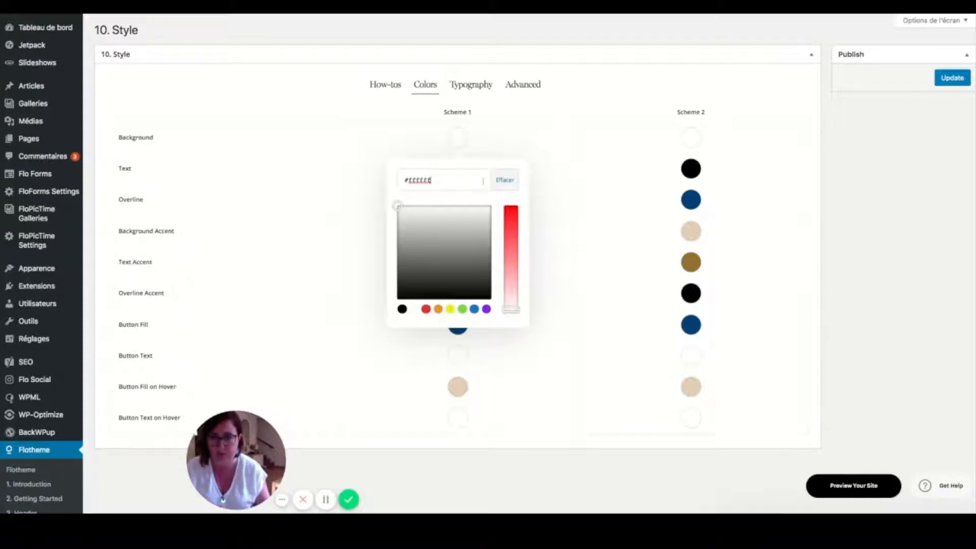
click(690, 137)
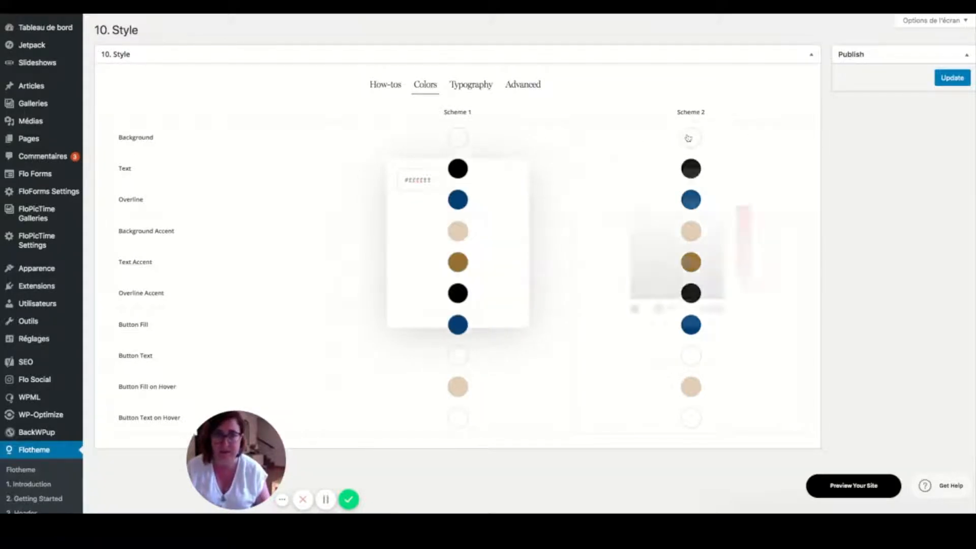
click(465, 172)
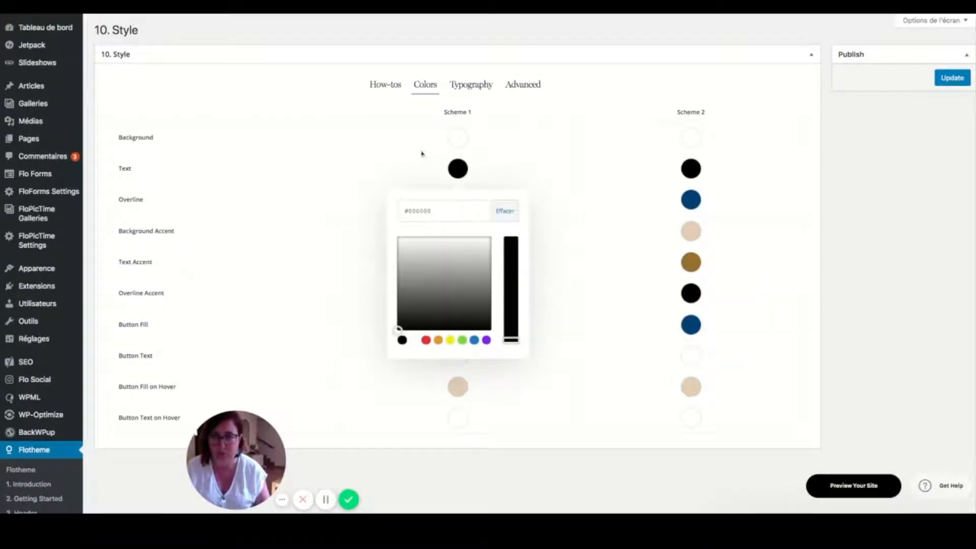
click(460, 139)
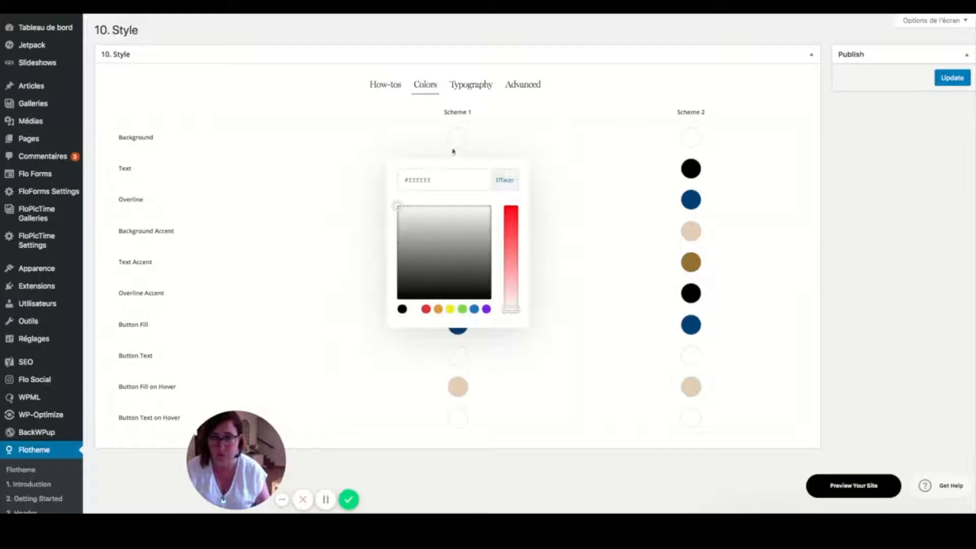
click(350, 157)
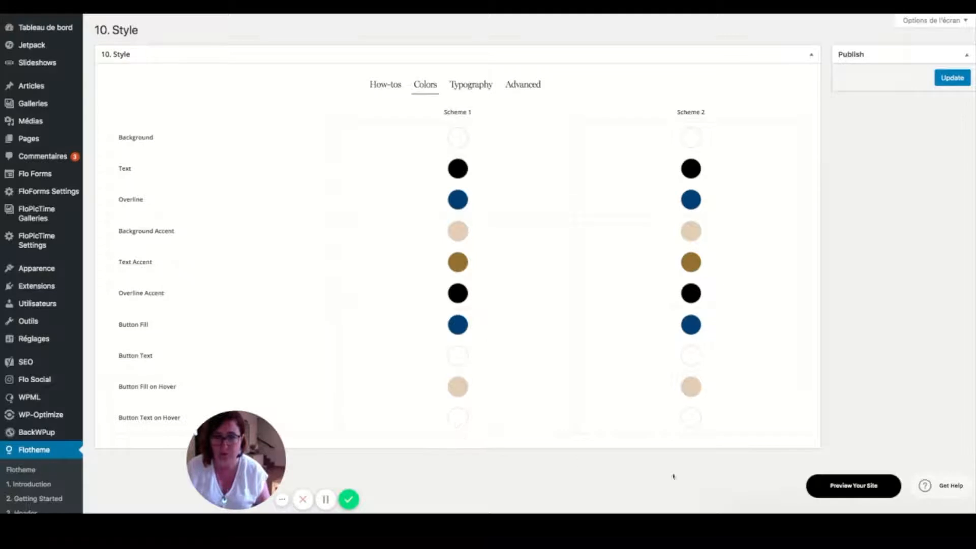
click(952, 78)
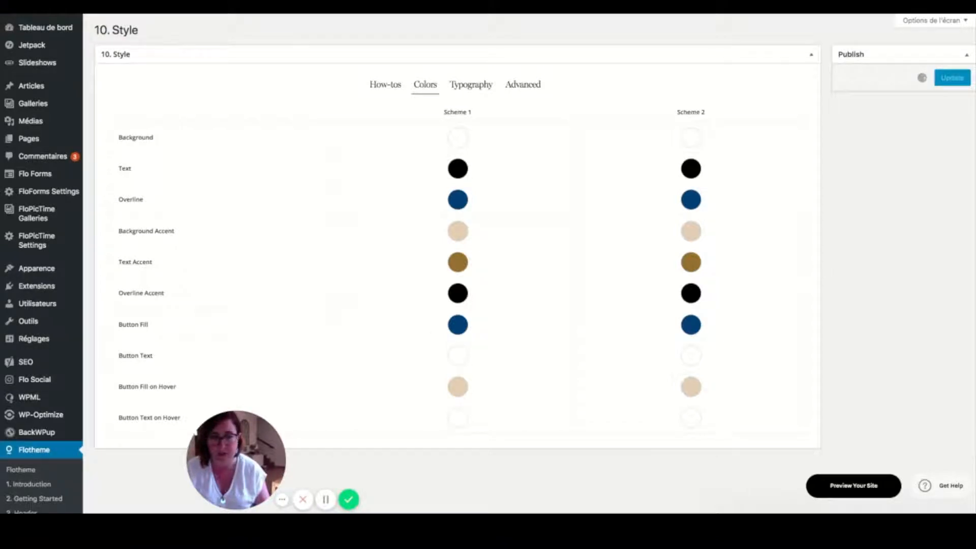
click(349, 499)
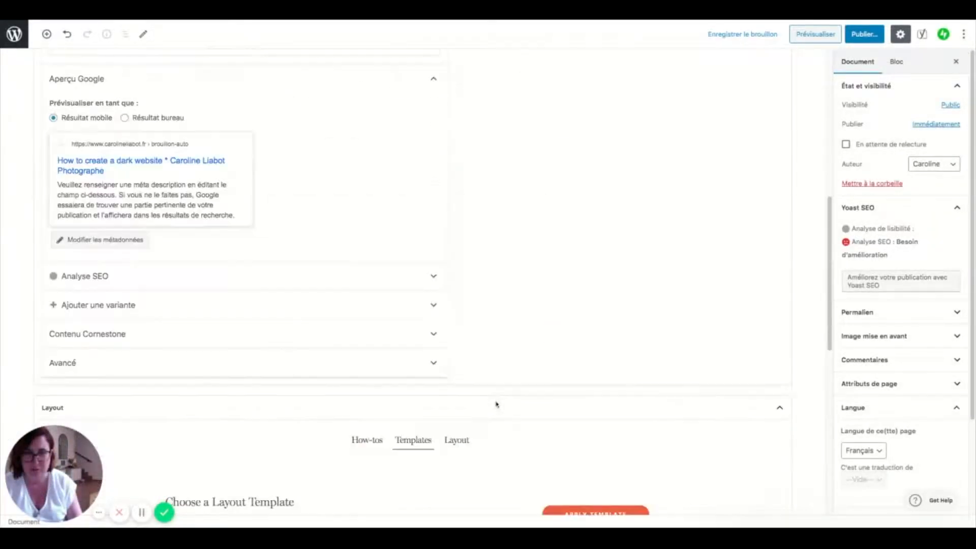
Apply the preselected layout template with the "The Simple Honesty and Experience" design to the page.
scroll(497, 405, down, 10)
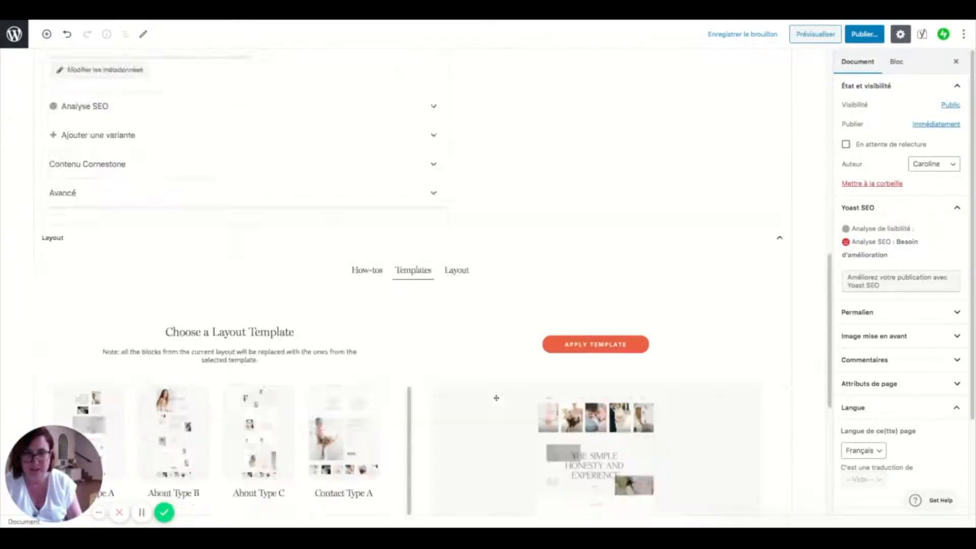
scroll(500, 370, up, 3)
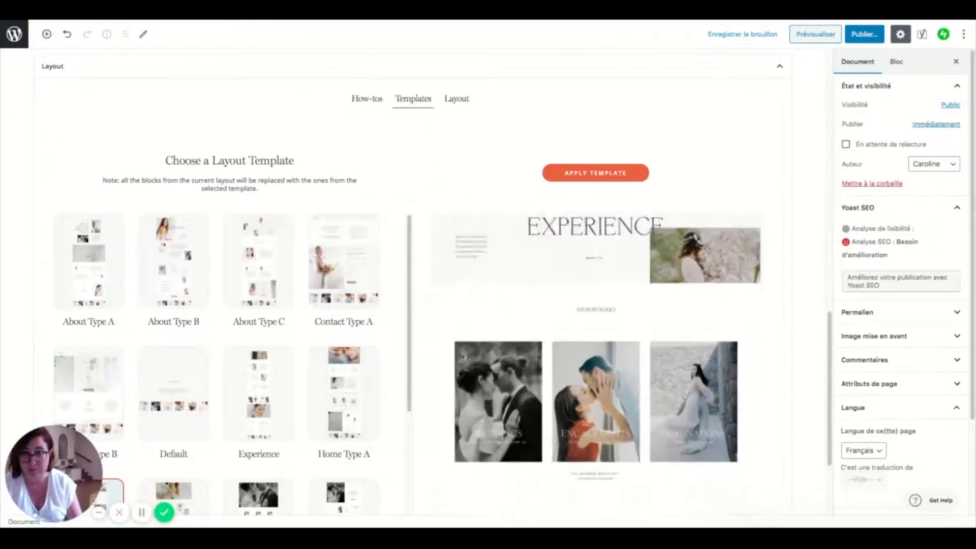
click(342, 392)
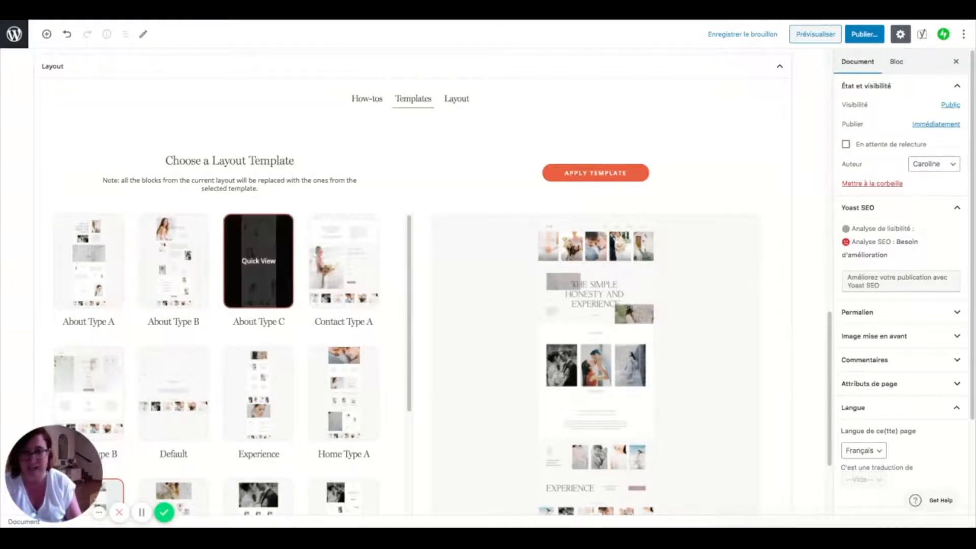
mouse_move(385, 411)
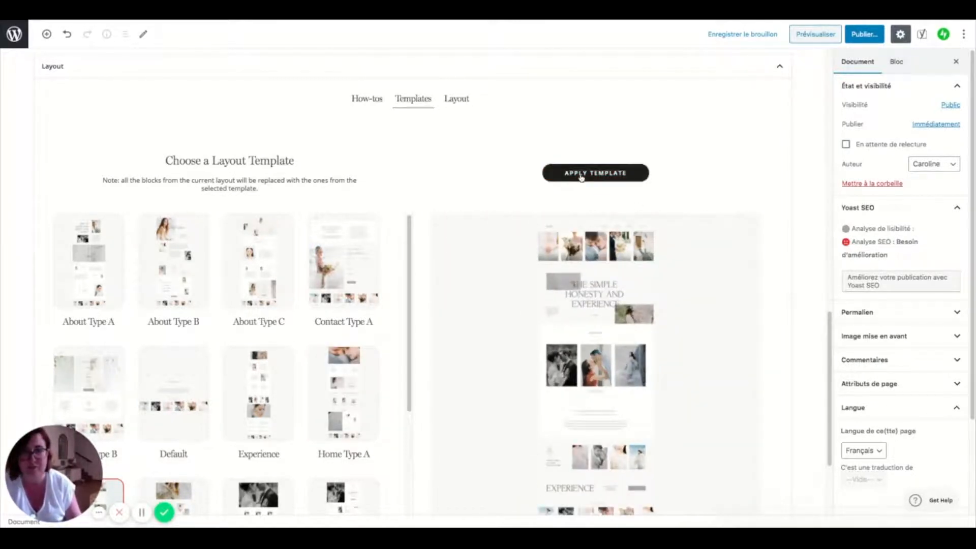
click(581, 175)
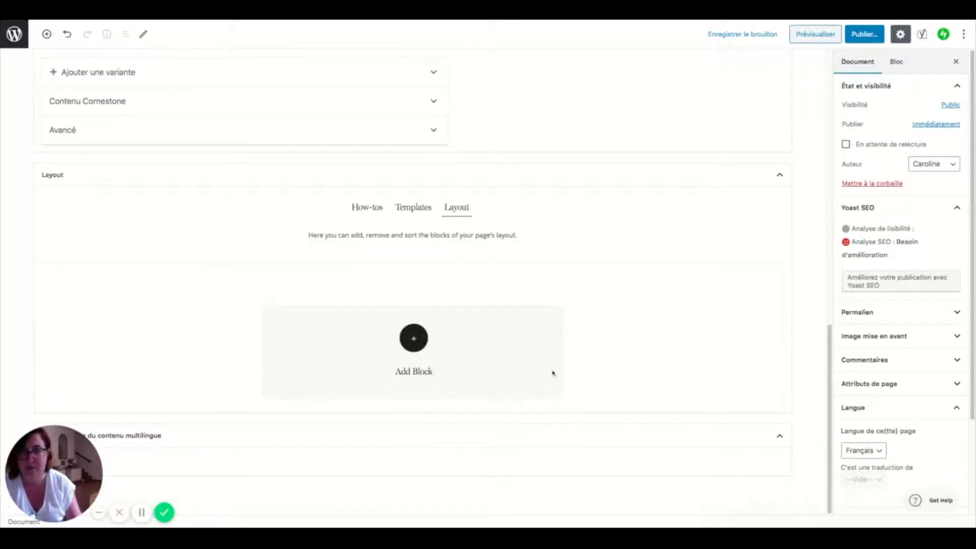
Open the Autoplay Single Link block of the page layout for editing.
scroll(554, 368, down, 2)
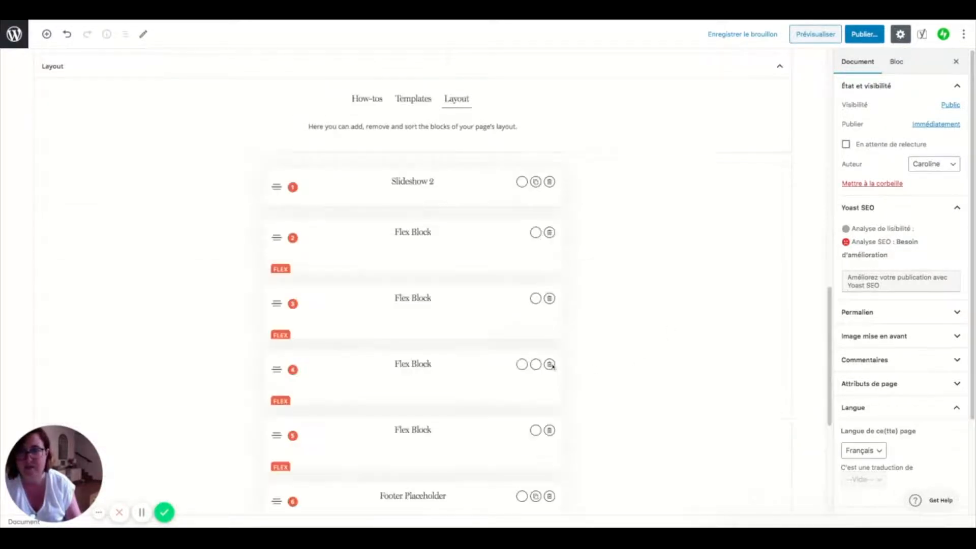
scroll(412, 280, down, 1)
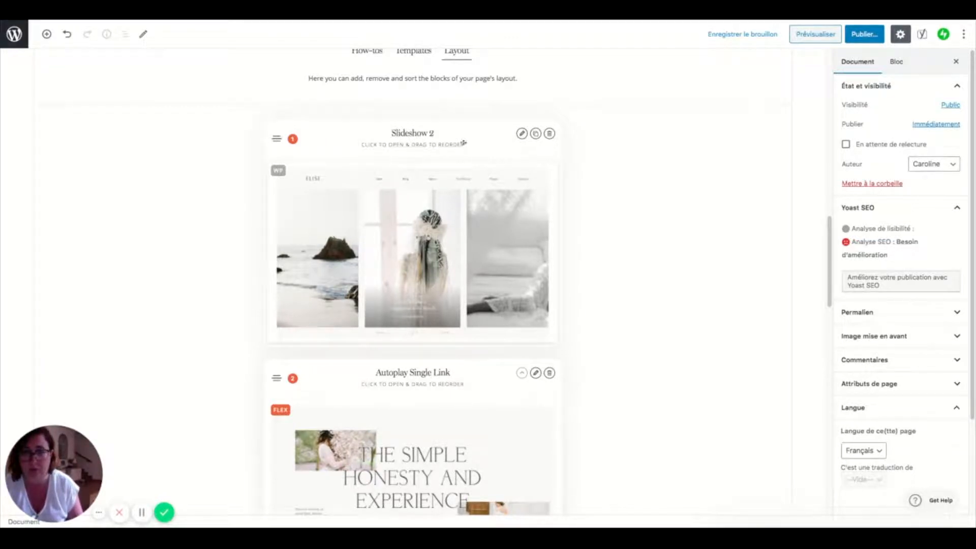
scroll(357, 252, down, 2)
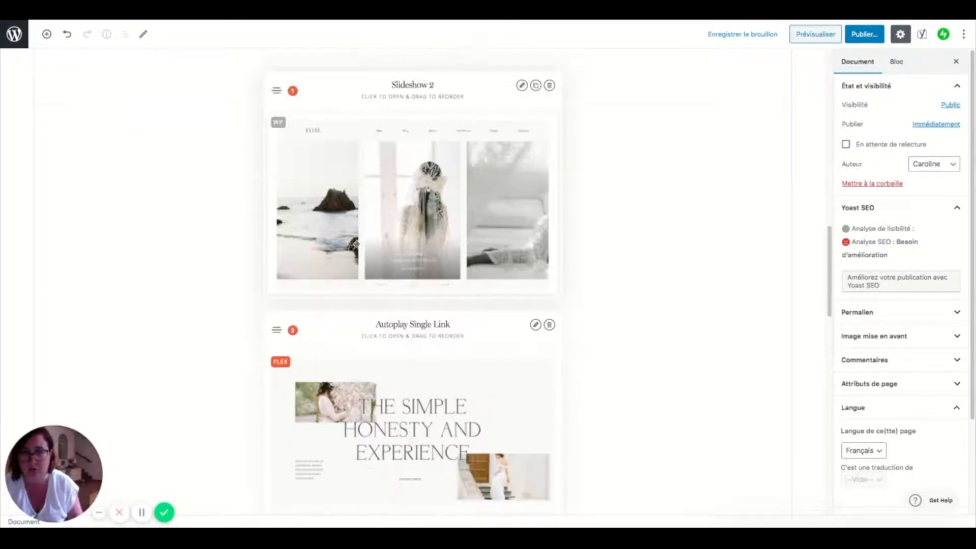
scroll(422, 267, down, 3)
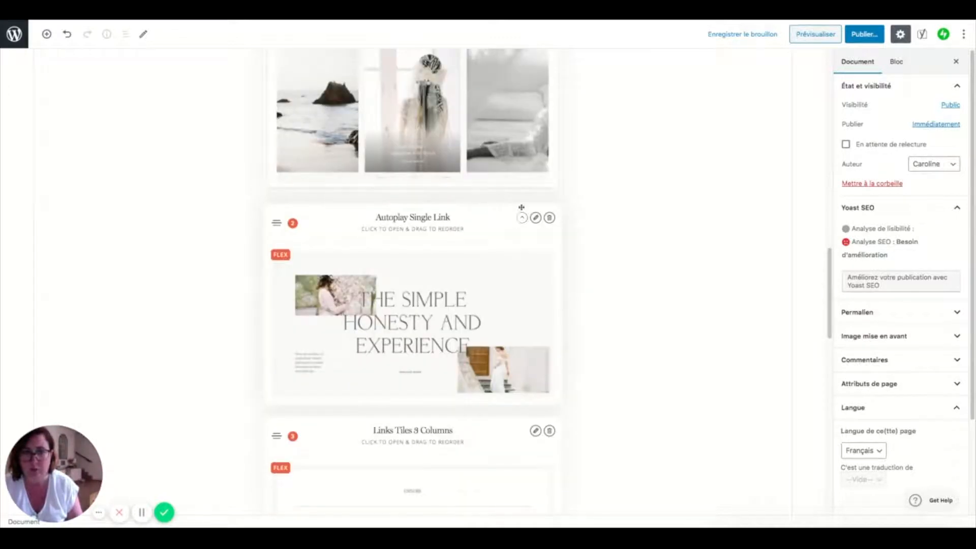
click(535, 219)
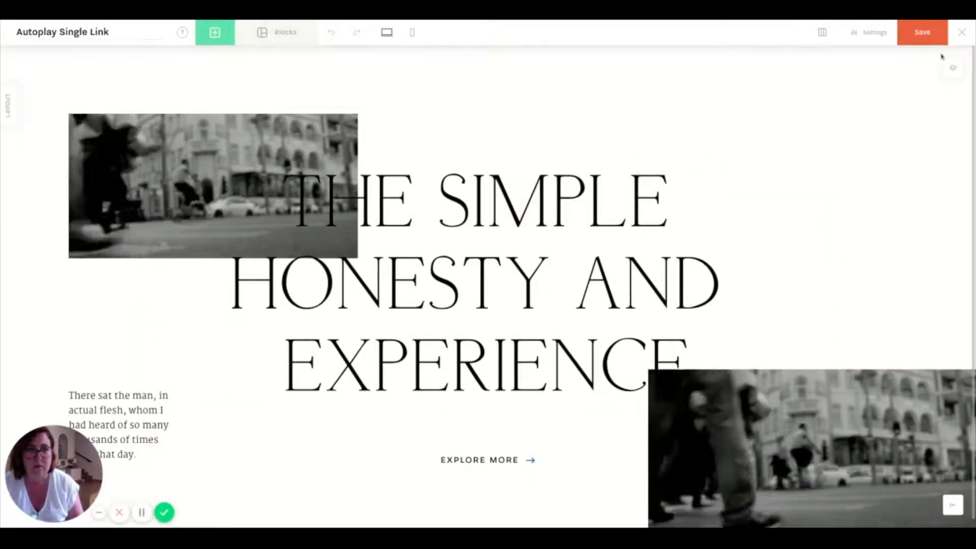
Set the block's background color to the dark theme color Scheme 2/Button/Text/Hover (#282A1C).
click(870, 33)
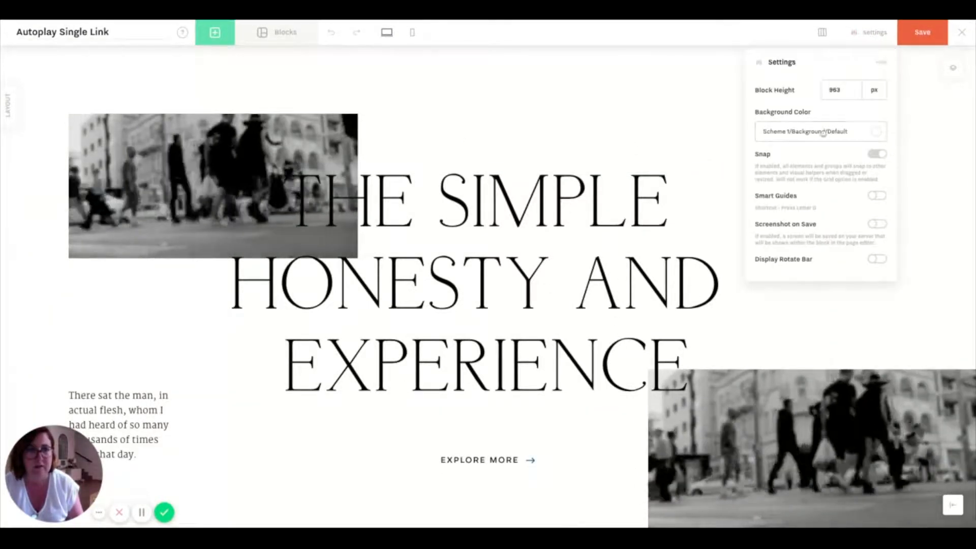
click(822, 133)
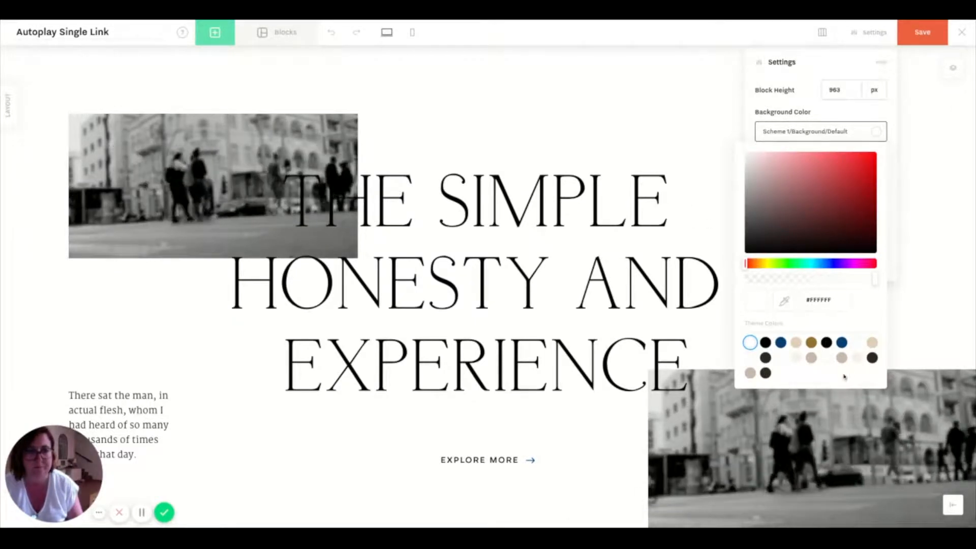
click(766, 373)
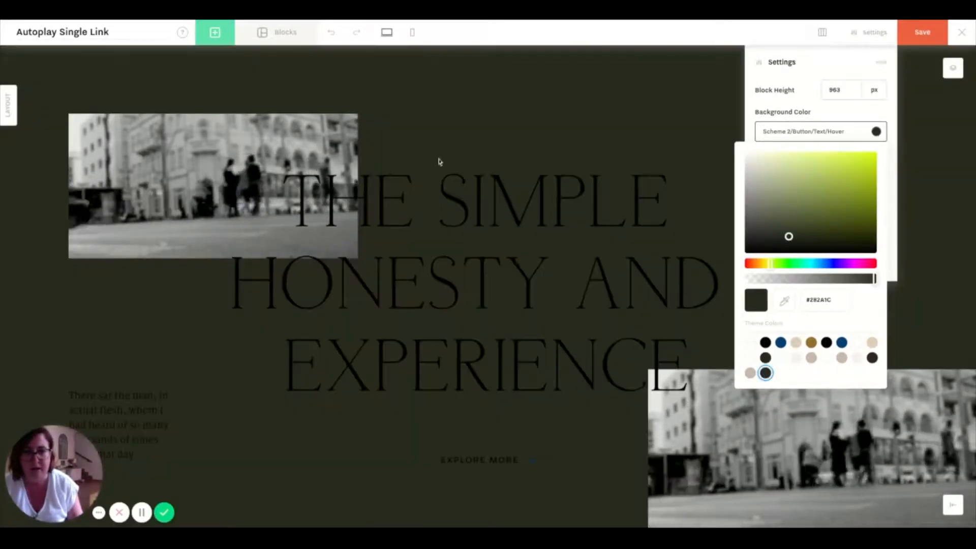
click(870, 101)
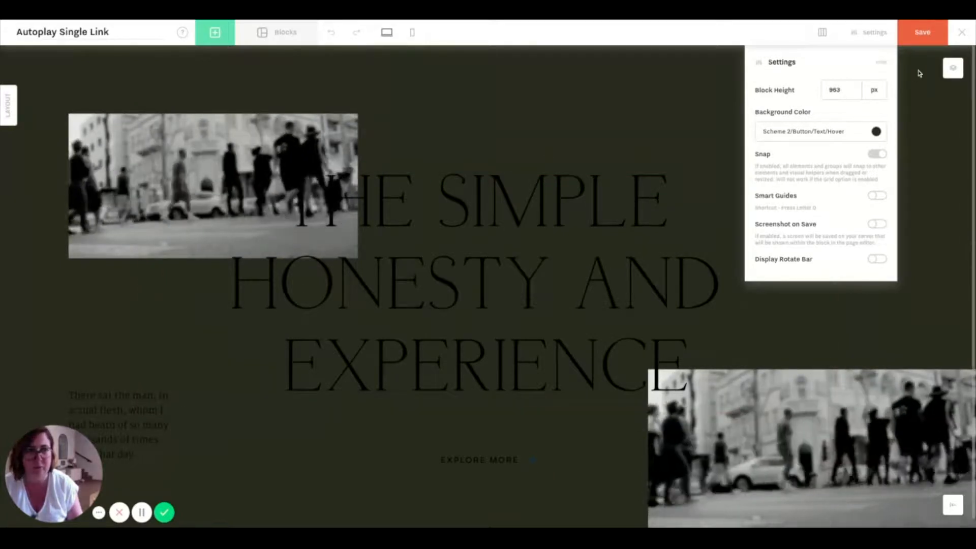
click(941, 71)
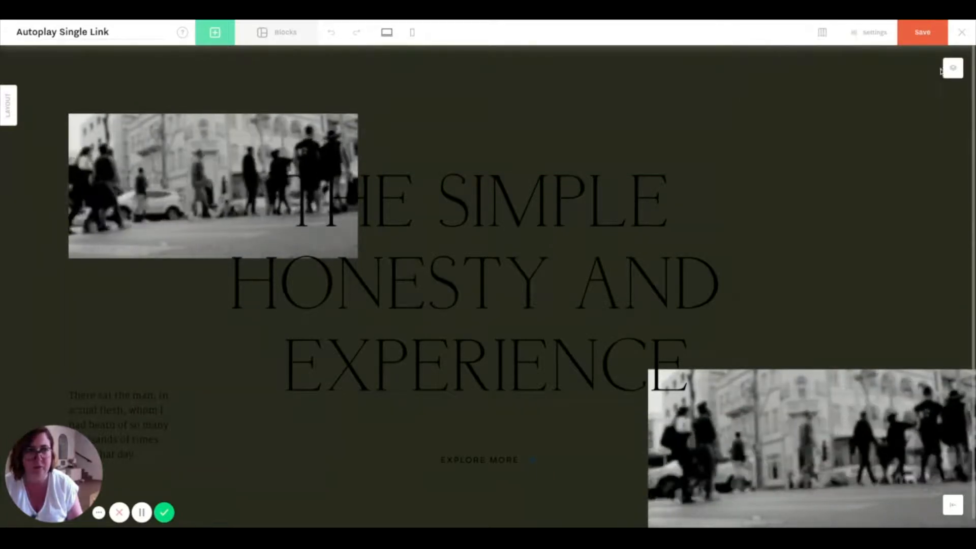
Delete the two street video elements from the block, keeping the title.
click(455, 239)
double_click(455, 239)
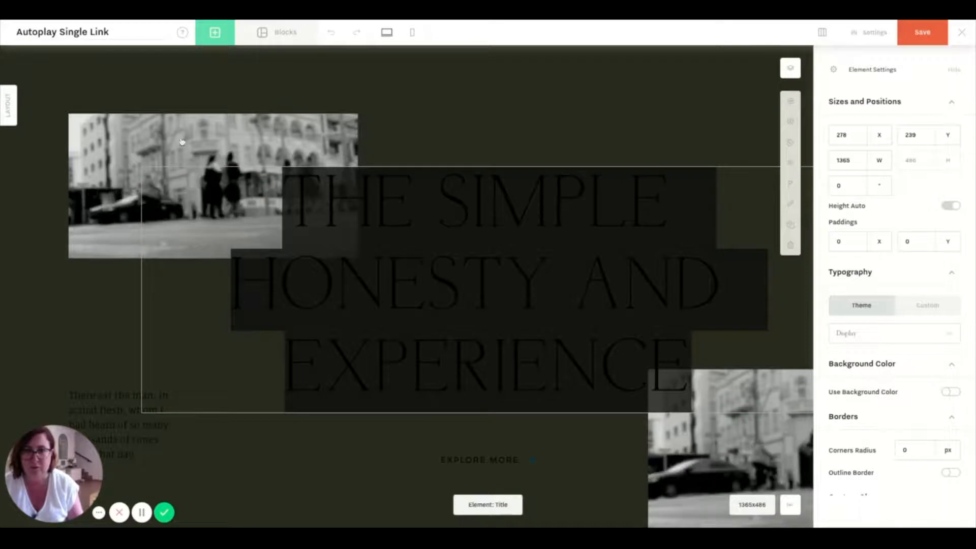
click(229, 160)
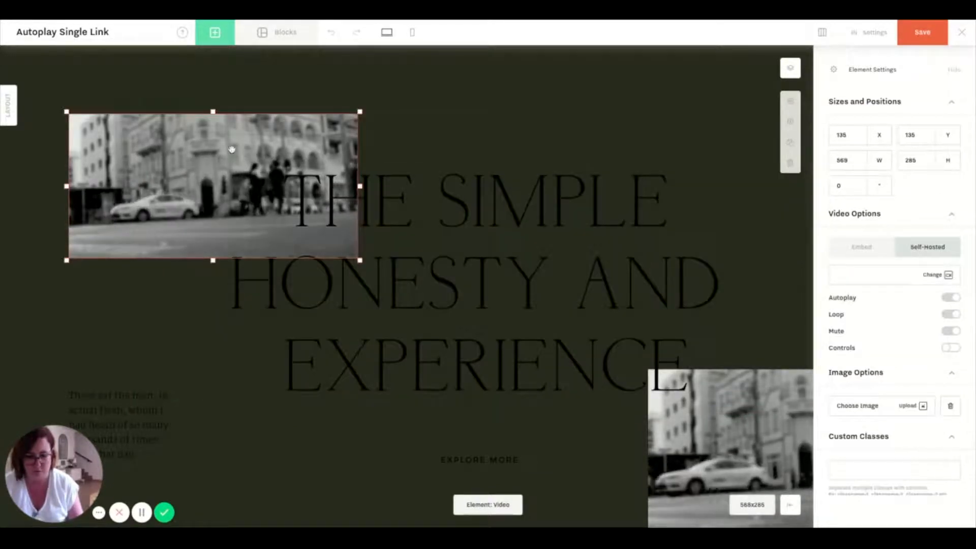
click(857, 452)
key(Delete)
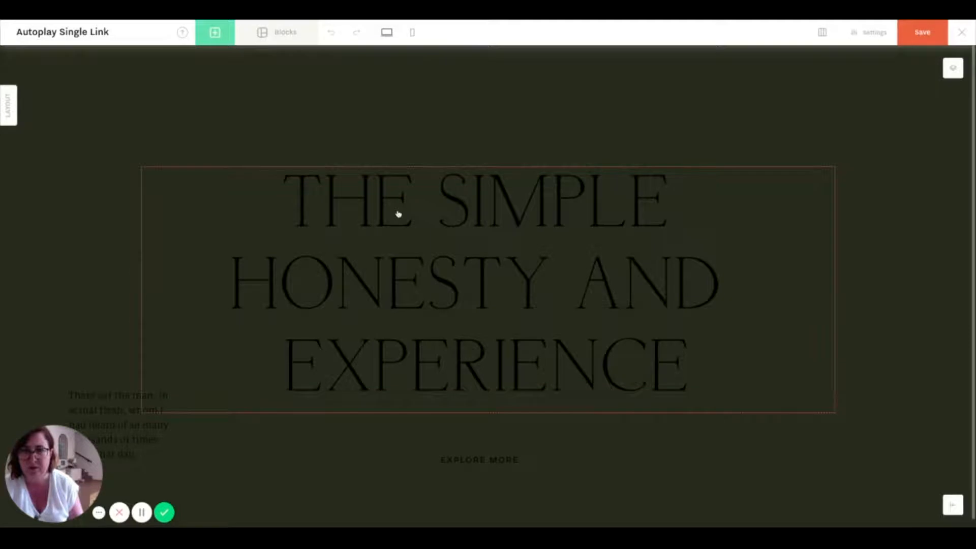
Add a 240x320 image element and place it beside the headline, above the small paragraph, at about X 85, Y 262.
click(215, 33)
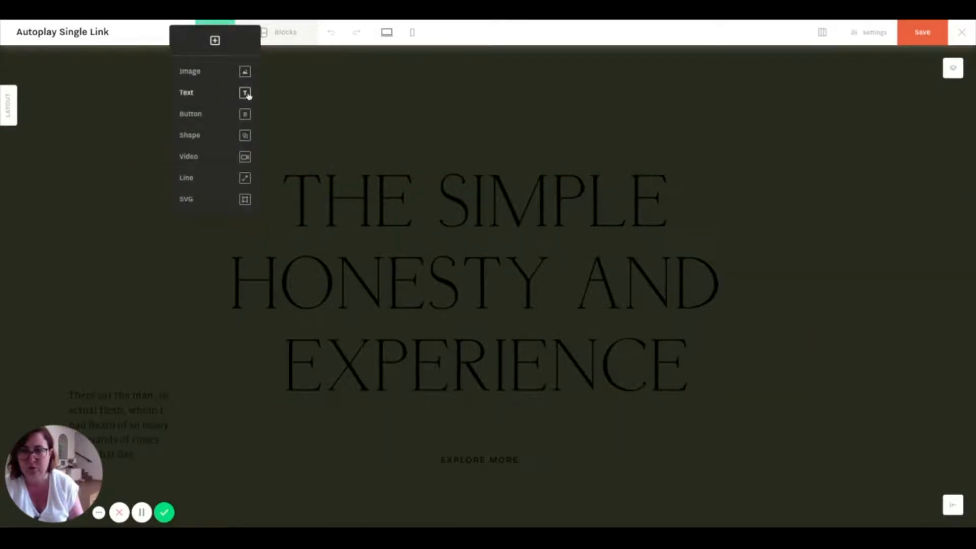
click(245, 72)
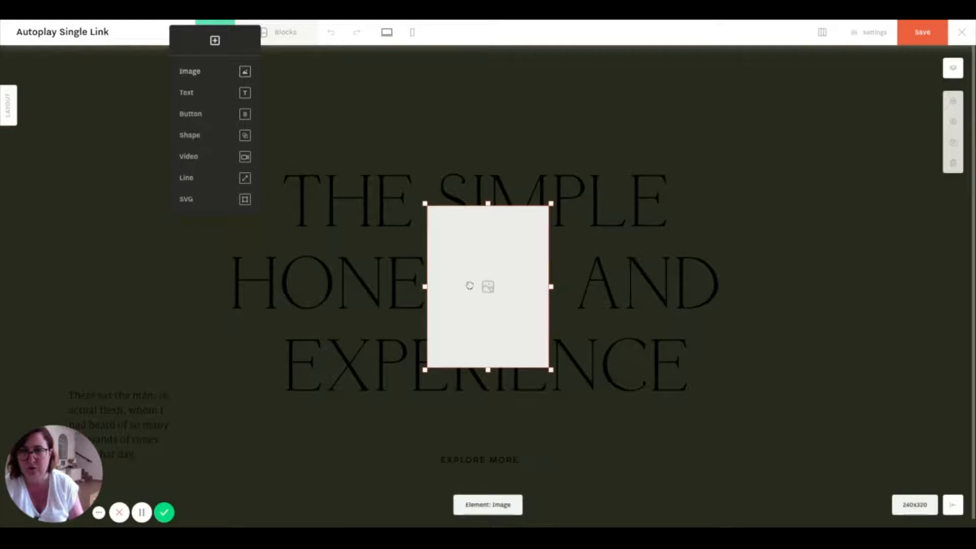
drag(470, 286, 86, 259)
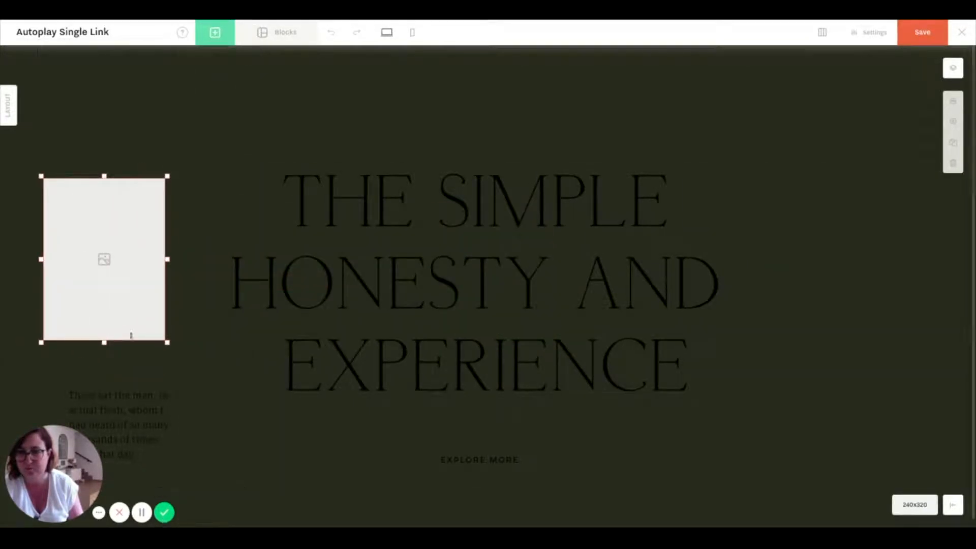
Fill the image element beside the headline with the black-and-white portrait of a woman looking down, and enlarge it to about 370x535.
click(105, 281)
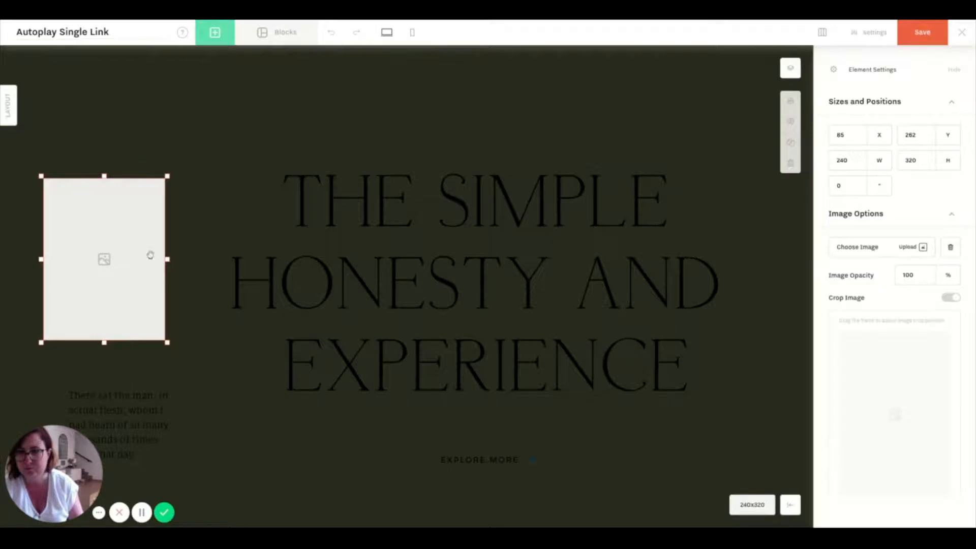
click(880, 254)
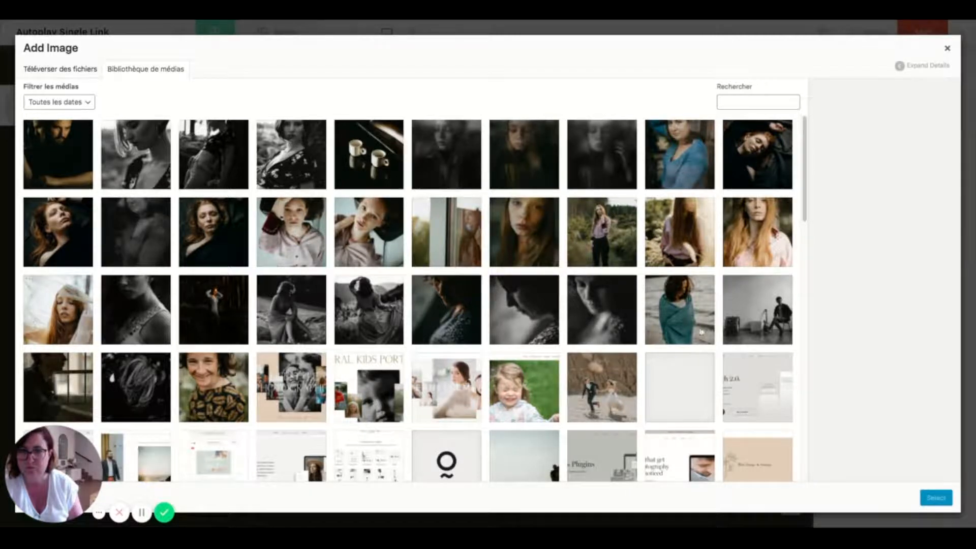
click(590, 334)
click(935, 498)
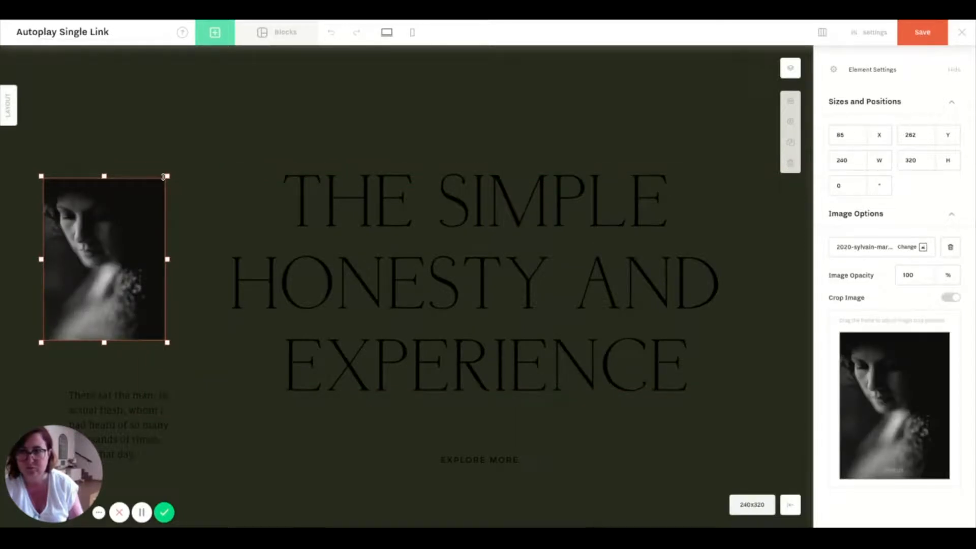
drag(167, 176, 236, 68)
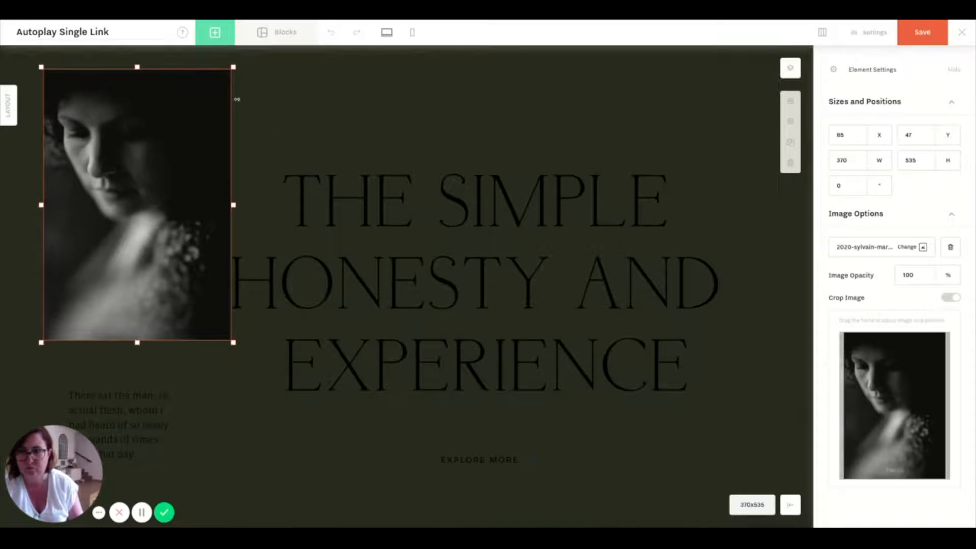
click(662, 484)
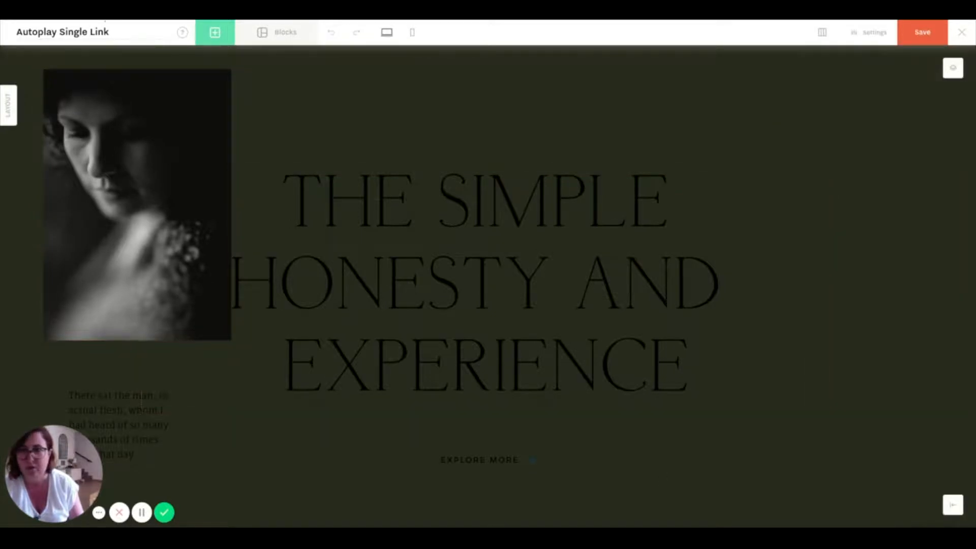
click(214, 33)
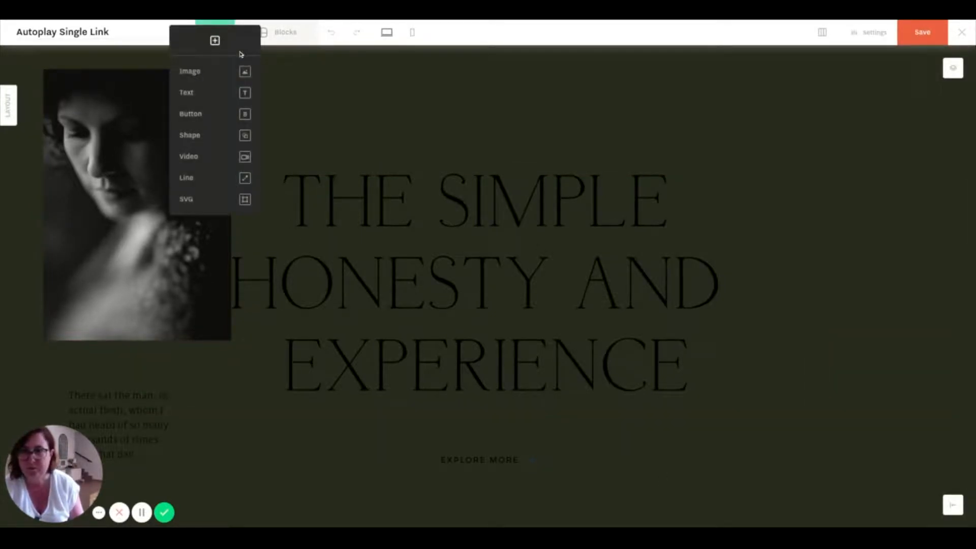
click(246, 94)
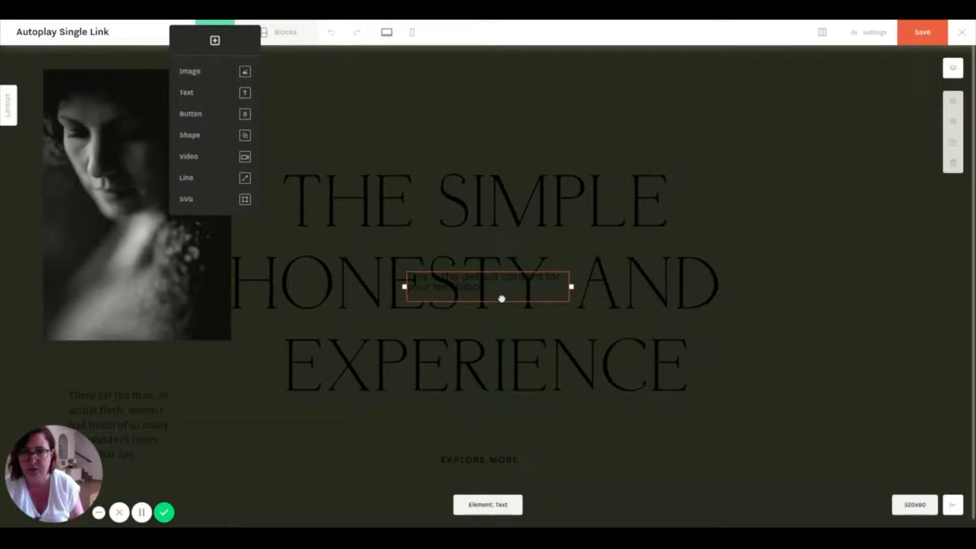
key(Delete)
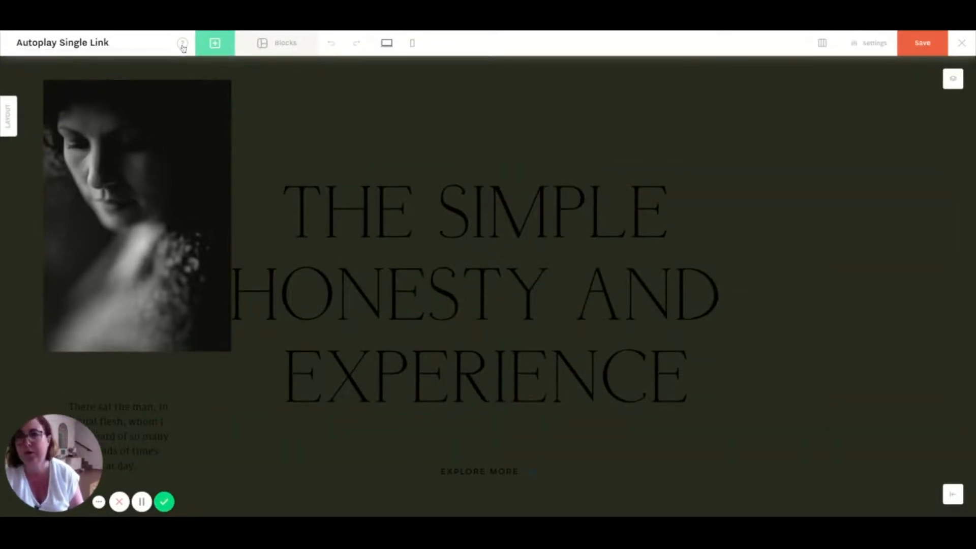
Add a second image element of about 333x449 at X 1514, Y 430, and fill it with the red-haired woman lying on dark fabric.
click(215, 33)
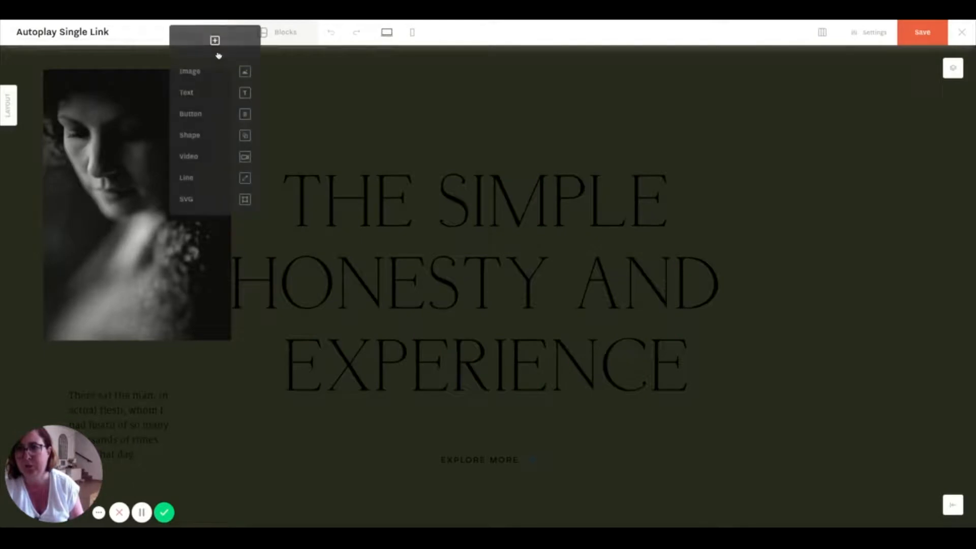
click(246, 72)
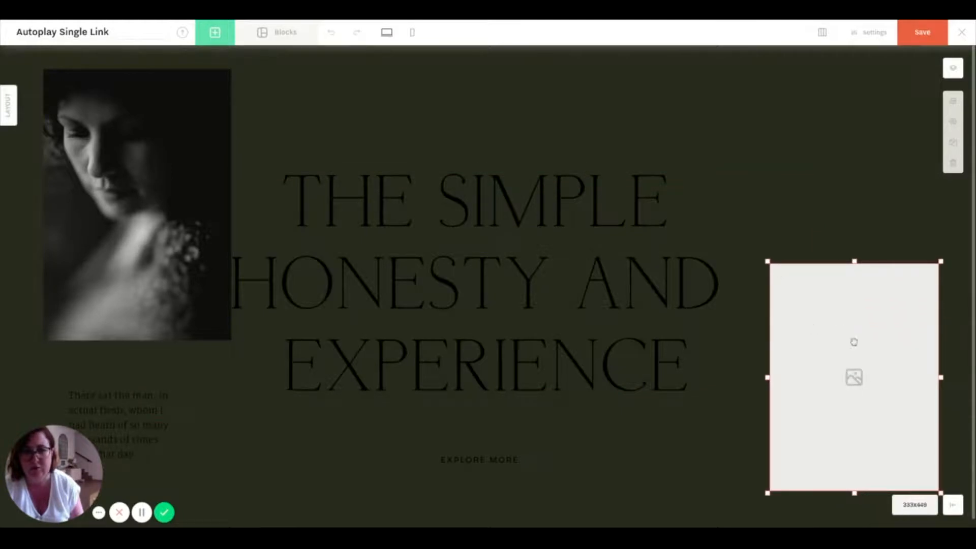
click(854, 343)
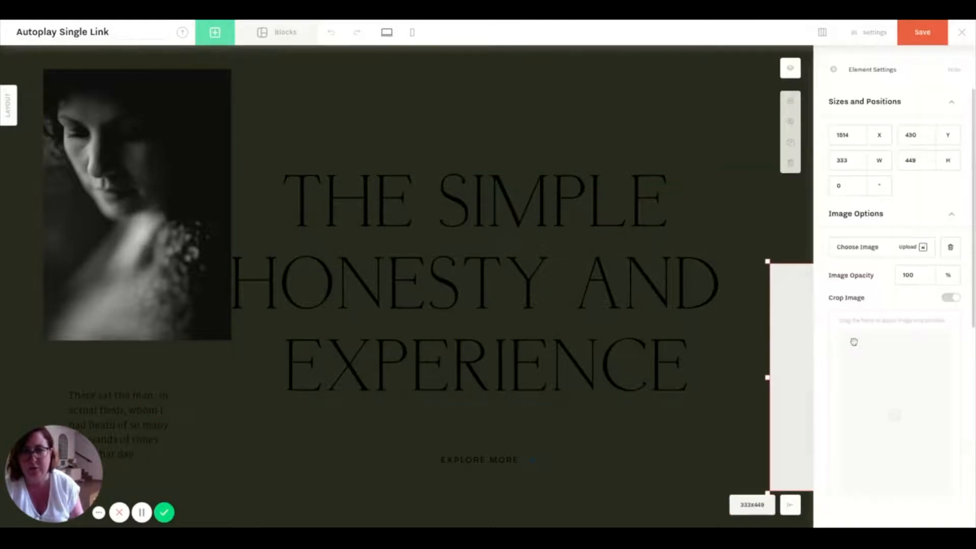
click(873, 247)
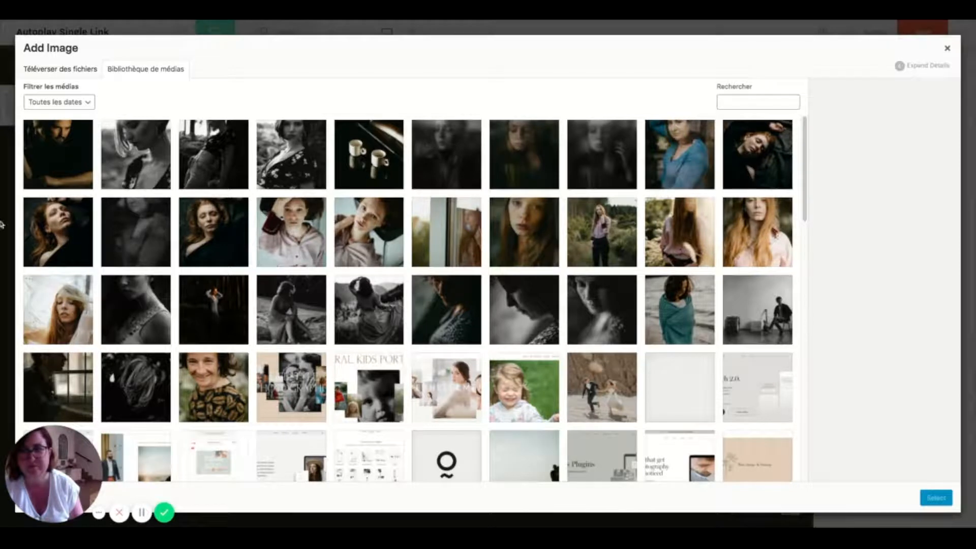
click(63, 230)
click(937, 499)
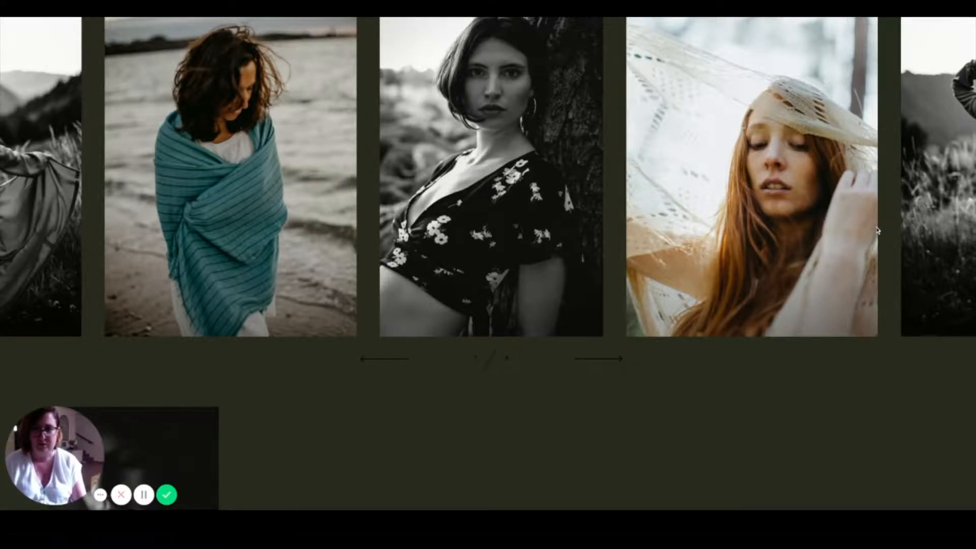
Preview the page by advancing the photo slider three slides and examining the title block with two portraits beneath it.
click(599, 364)
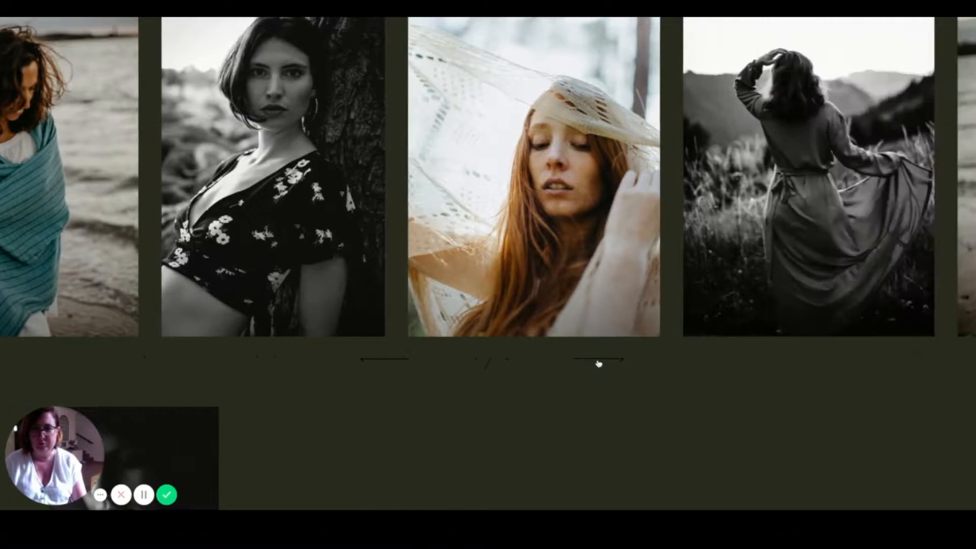
click(598, 363)
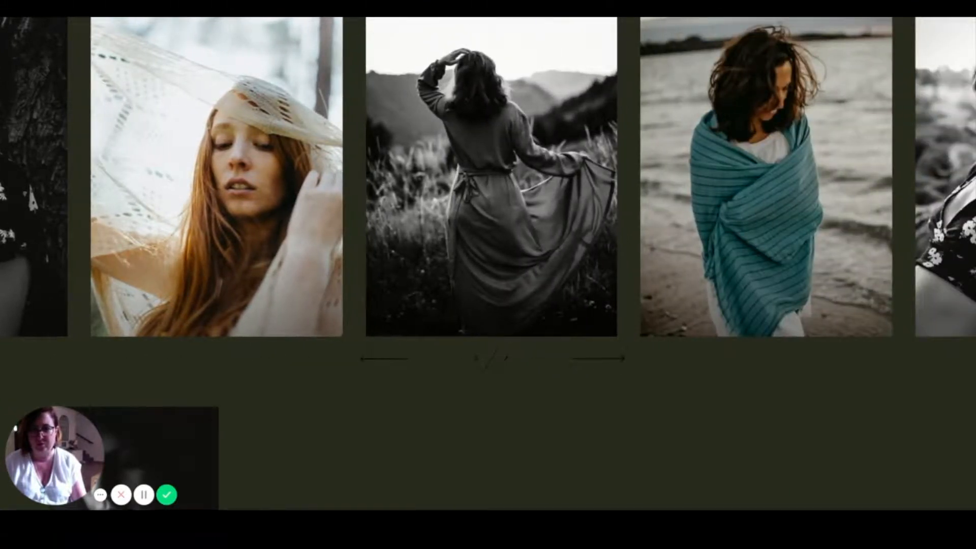
click(598, 361)
scroll(599, 360, up, 1)
scroll(598, 360, down, 5)
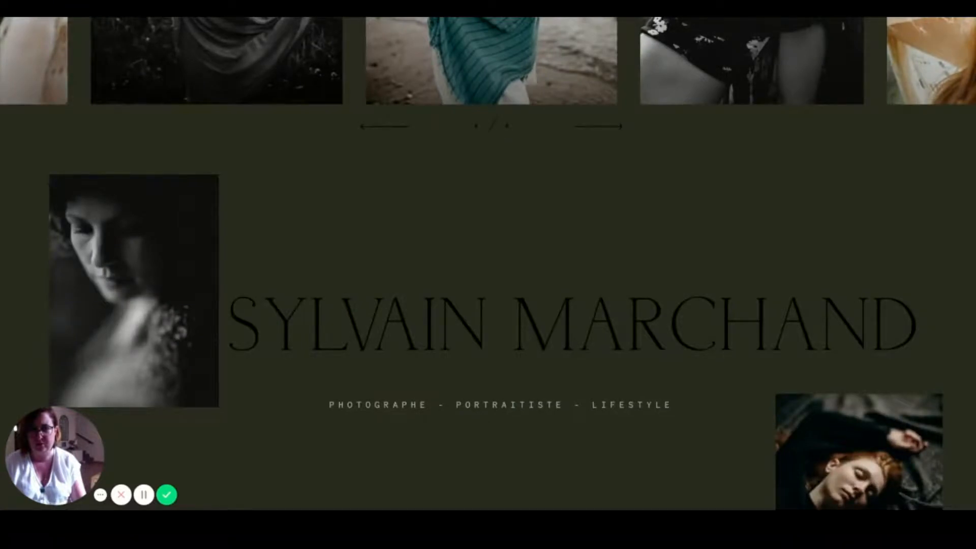
scroll(489, 275, down, 3)
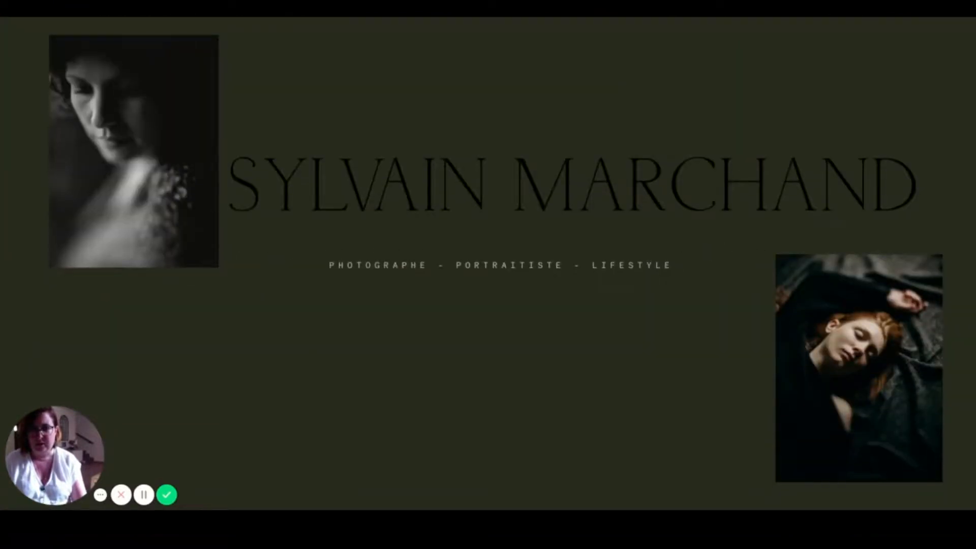
scroll(489, 274, down, 1)
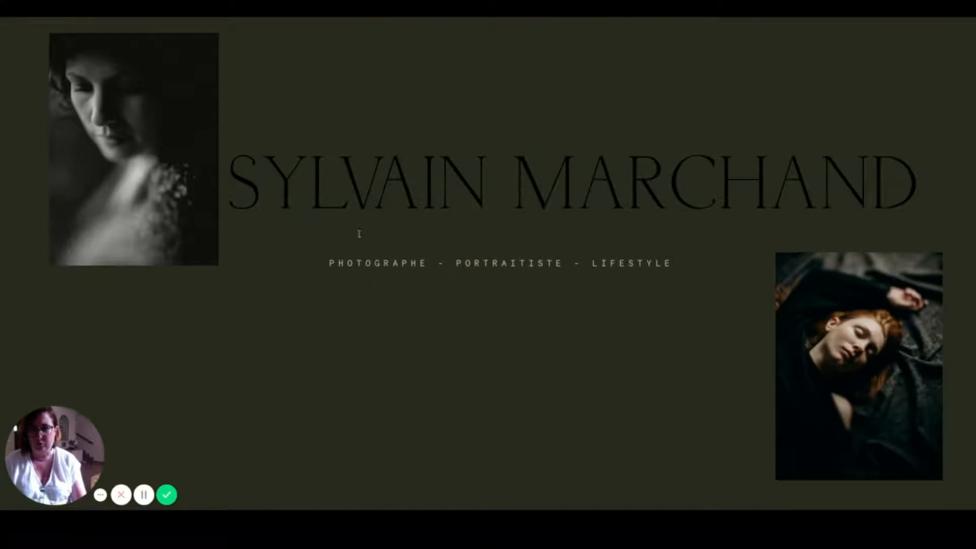